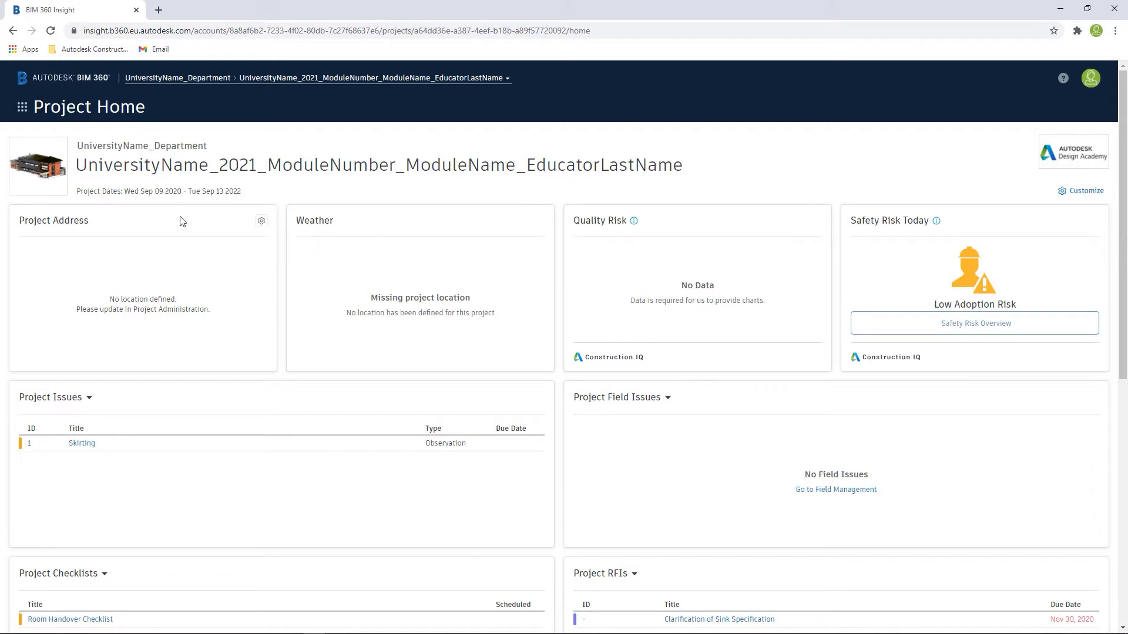
Step: Open the project's administration module and view the project profile
{"action": "left_click", "coordinate": [22, 108]}
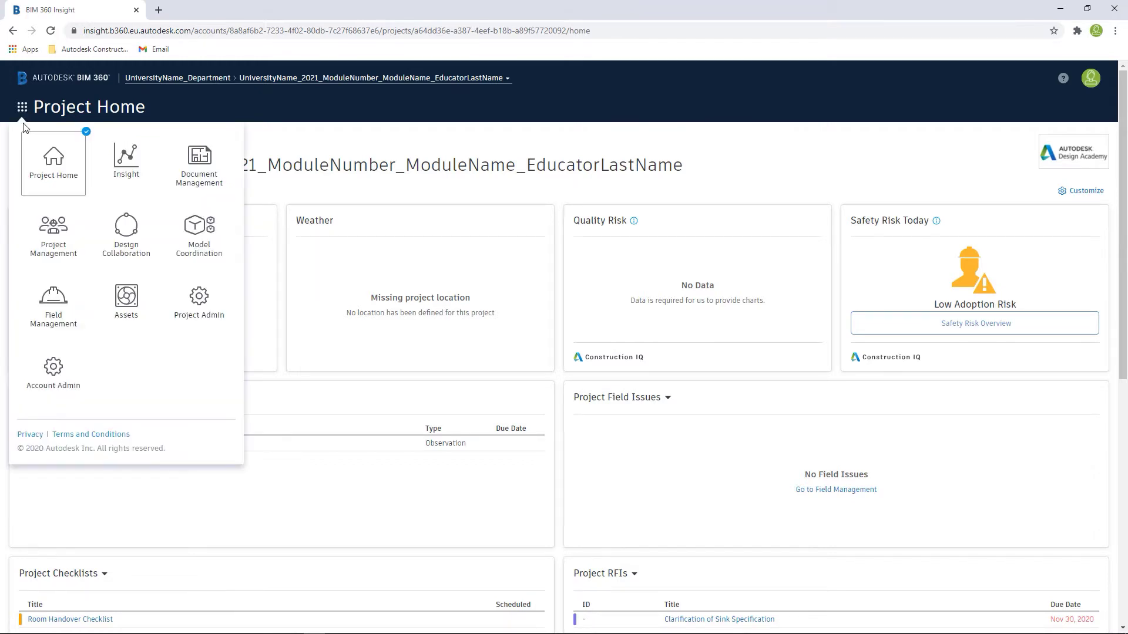
{"action": "left_click", "coordinate": [202, 314]}
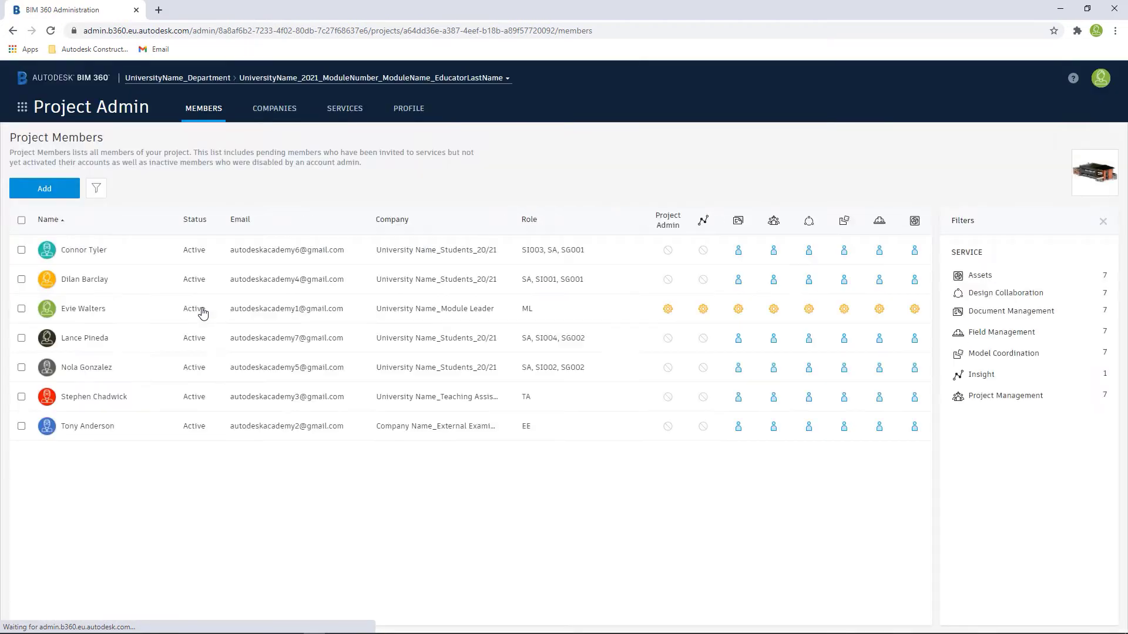
{"action": "left_click", "coordinate": [397, 114]}
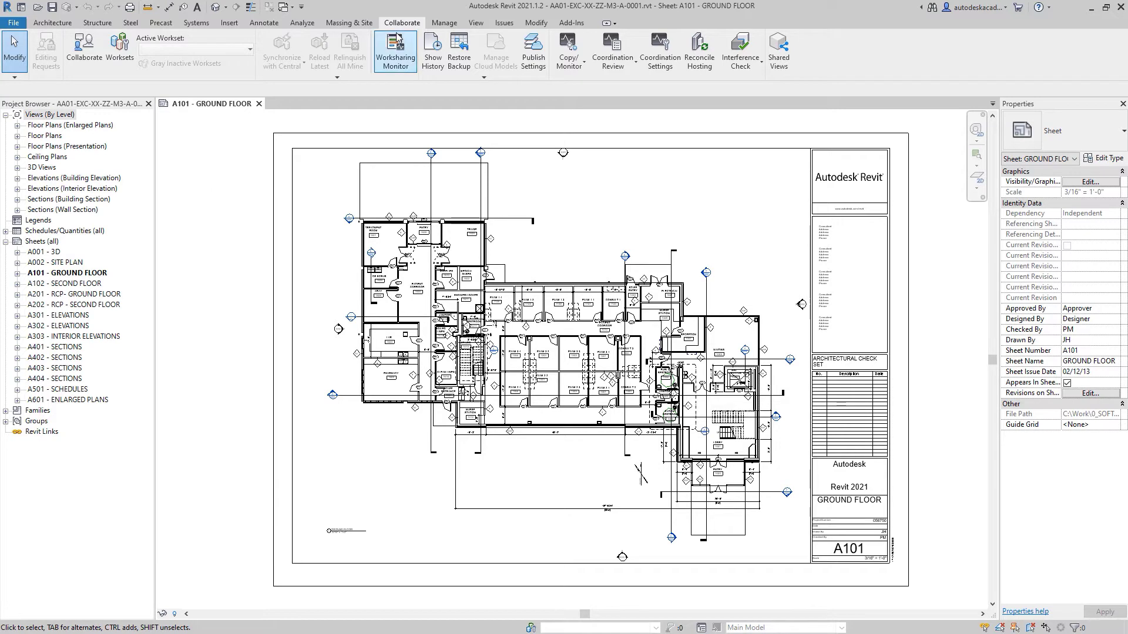
Step: Enable collaboration for the Revit model using BIM 360 Document Management as the collaboration method
{"action": "left_click", "coordinate": [86, 65]}
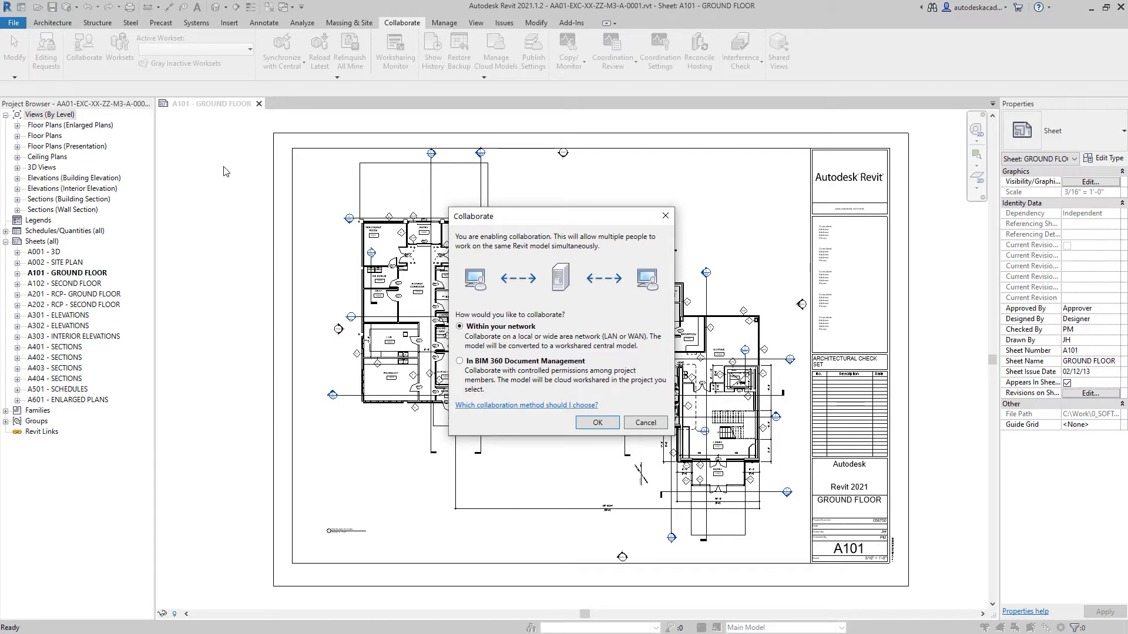
{"action": "left_click", "coordinate": [509, 363]}
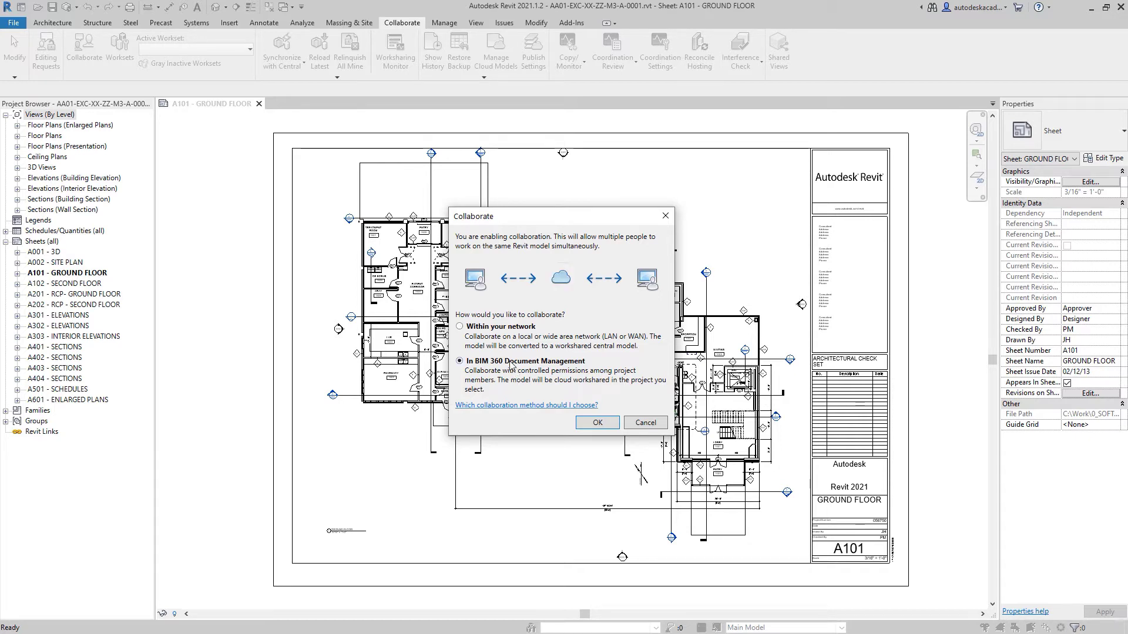
{"action": "left_click", "coordinate": [598, 423]}
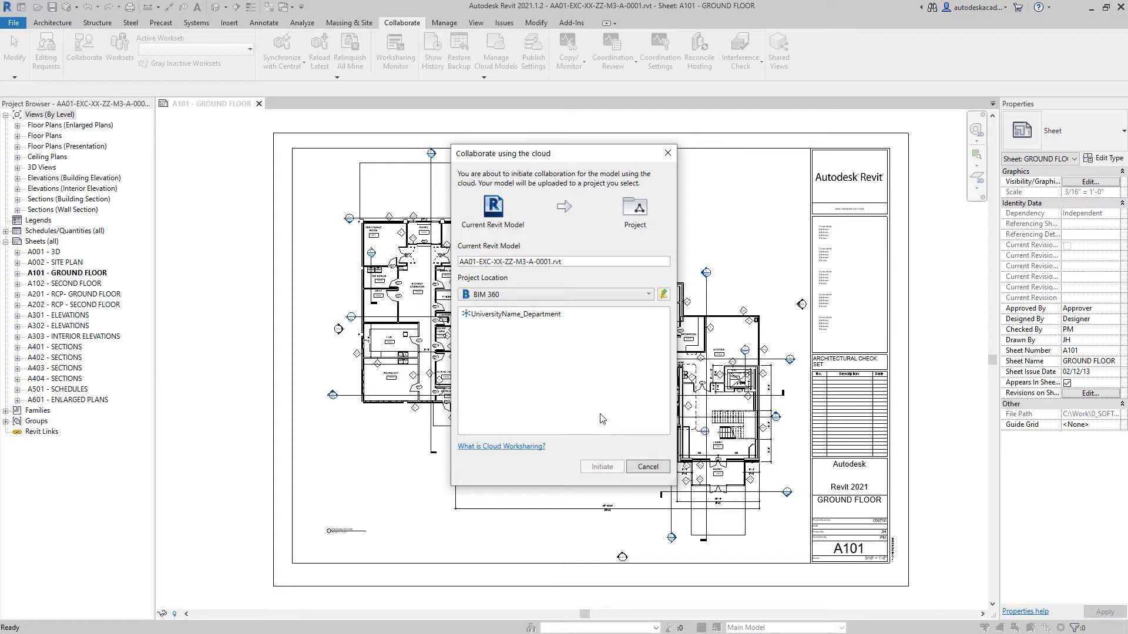
Step: Initiate cloud collaboration with the model stored in UniversityName_Department, UniversityName_2021_ModuleNumber_ModuleName_EducatorLastName project, folder Student 01 - WIP
{"action": "left_click", "coordinate": [509, 316]}
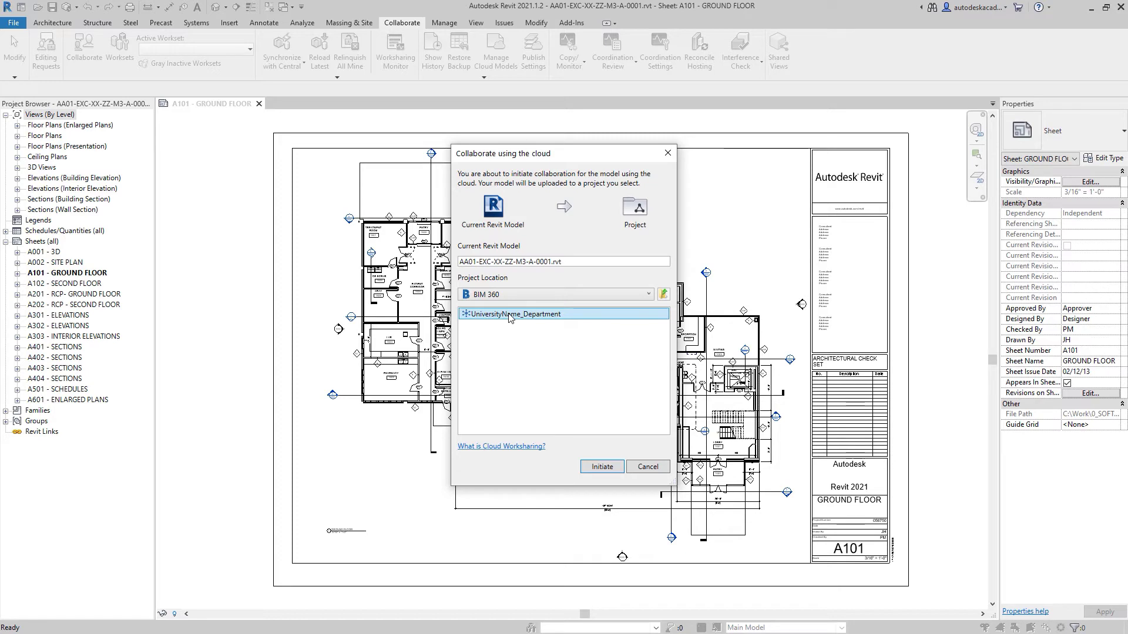
{"action": "double_click", "coordinate": [509, 315]}
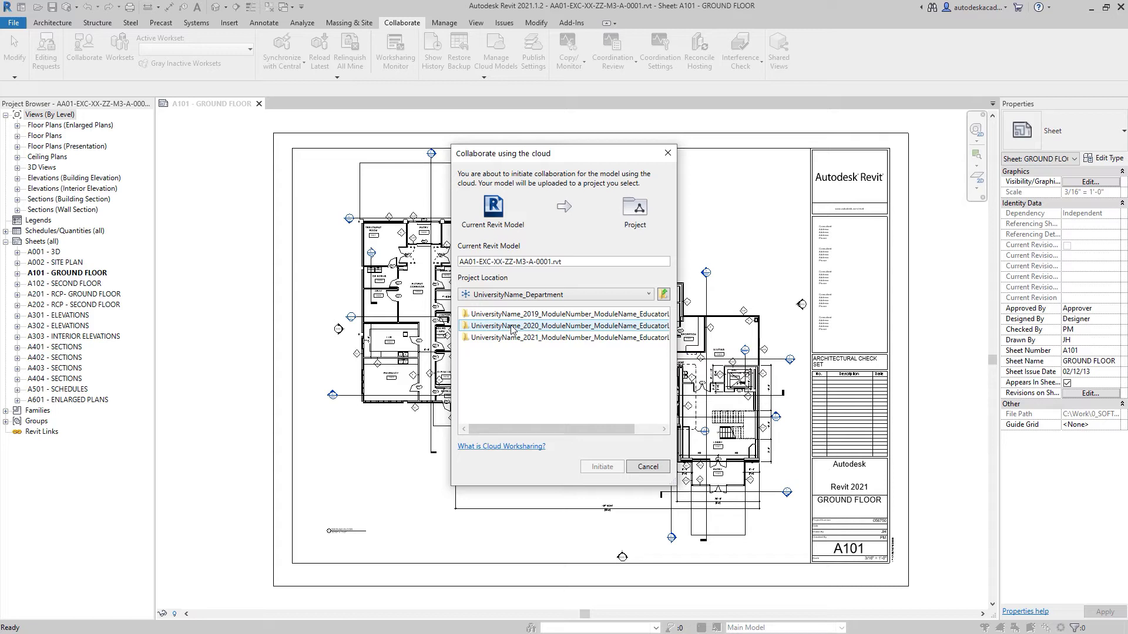
{"action": "left_click", "coordinate": [509, 340]}
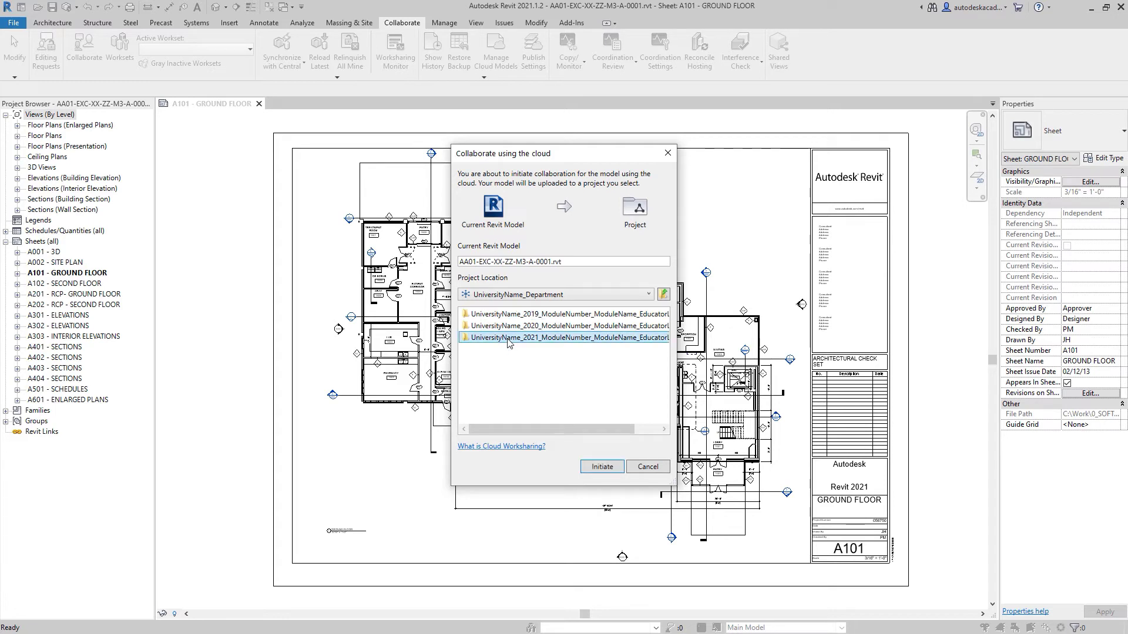
{"action": "double_click", "coordinate": [509, 339]}
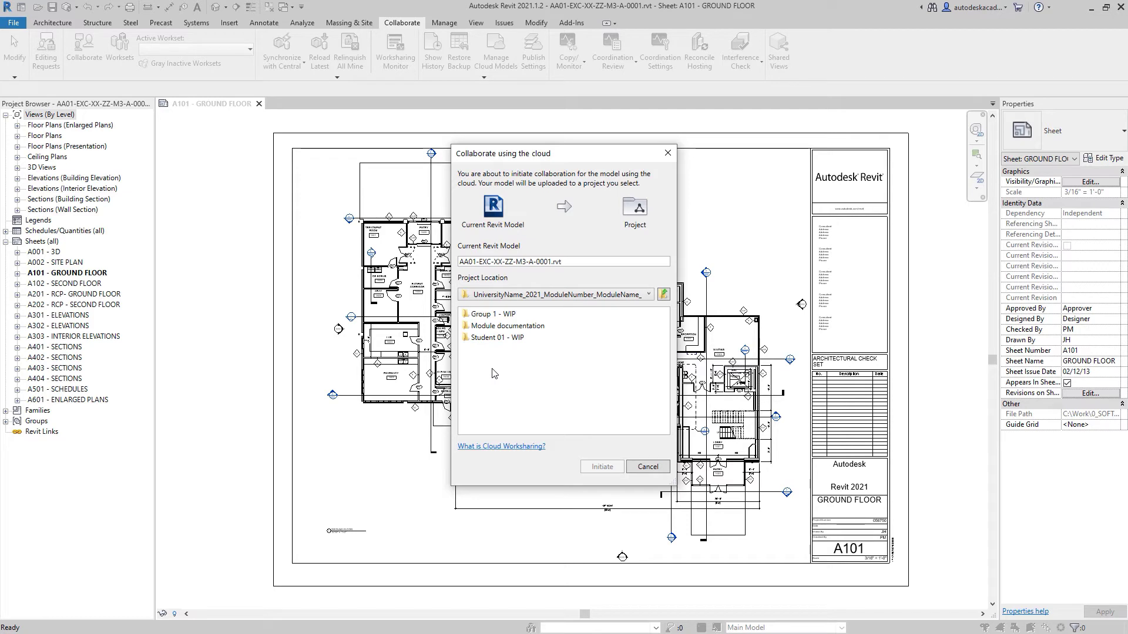
{"action": "double_click", "coordinate": [495, 339]}
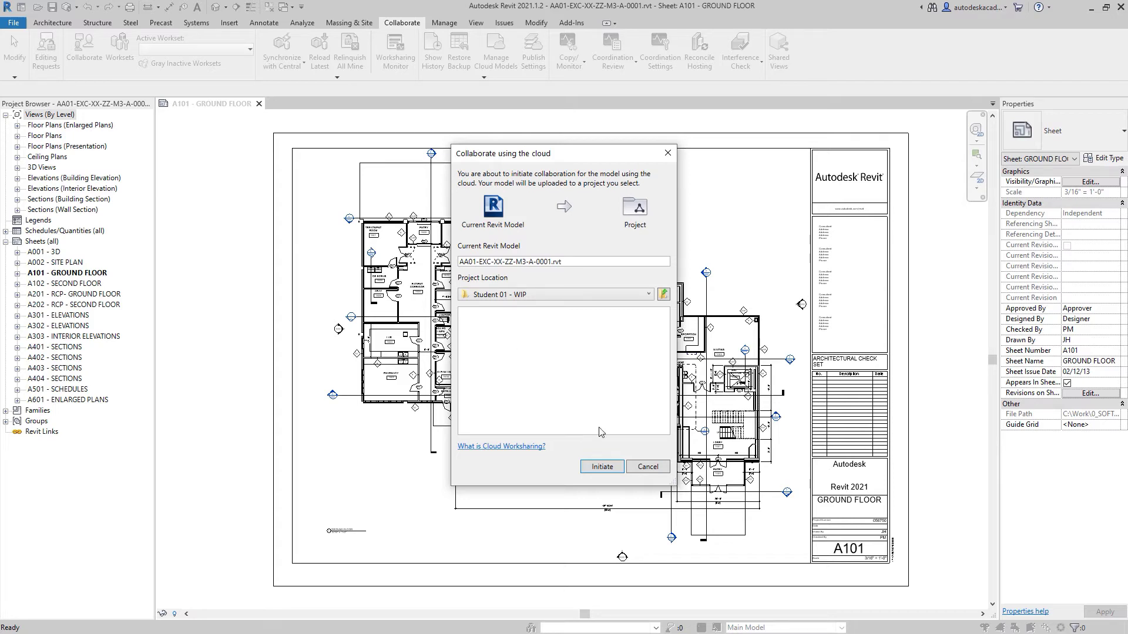
{"action": "left_click", "coordinate": [617, 470]}
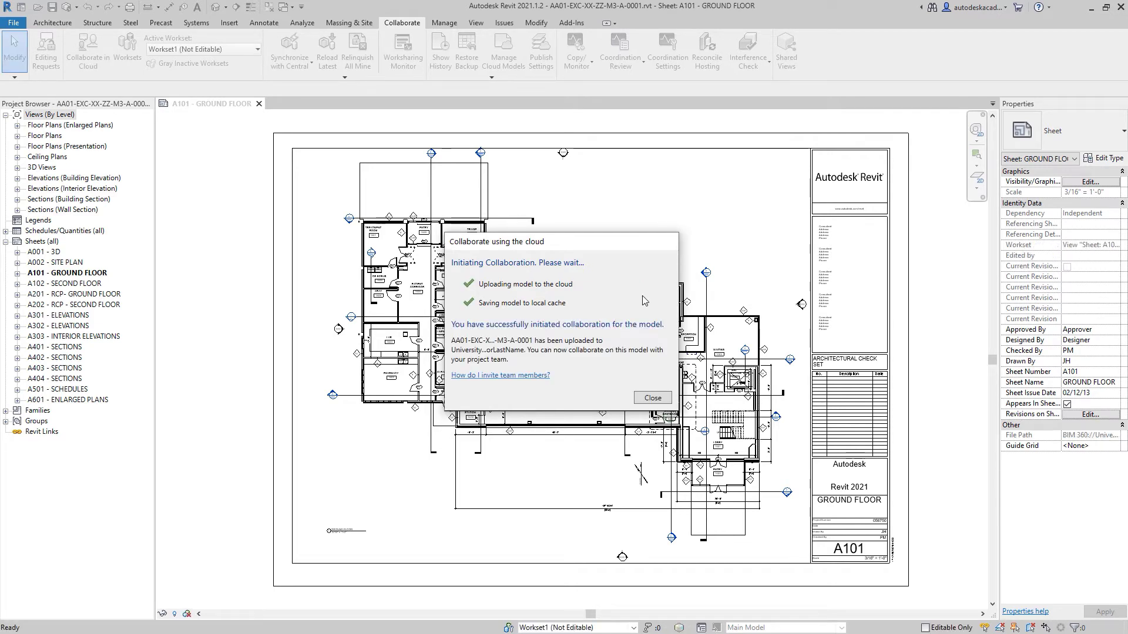
{"action": "left_click", "coordinate": [650, 399]}
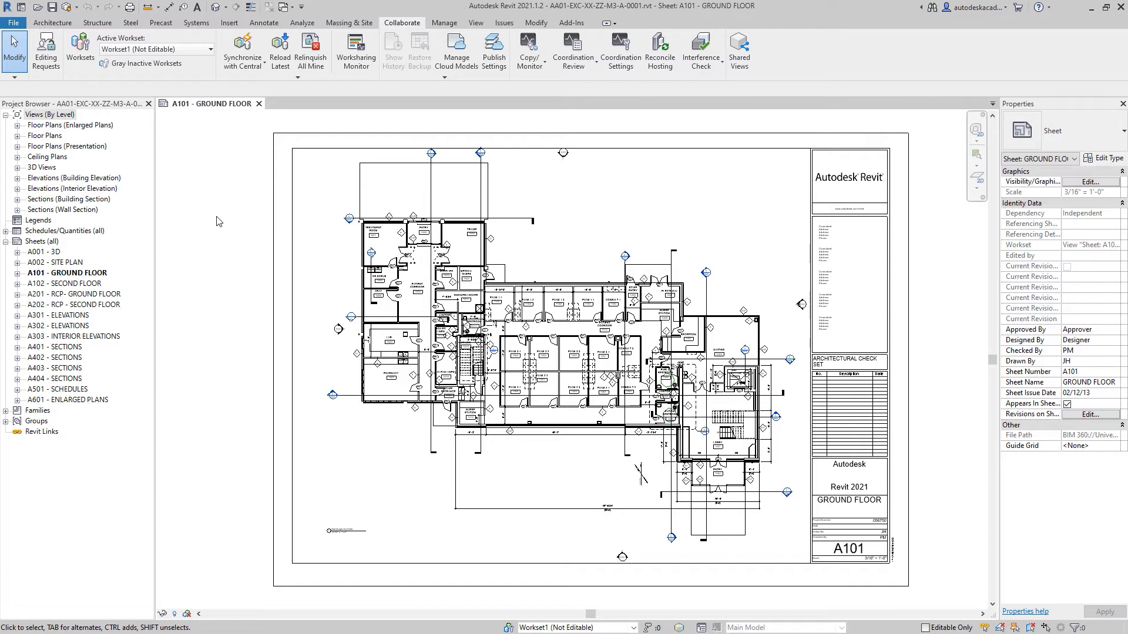
Step: Rename the publish set "Set 1" as "WIP - Issue 1" in the publish settings
{"action": "left_click", "coordinate": [495, 66]}
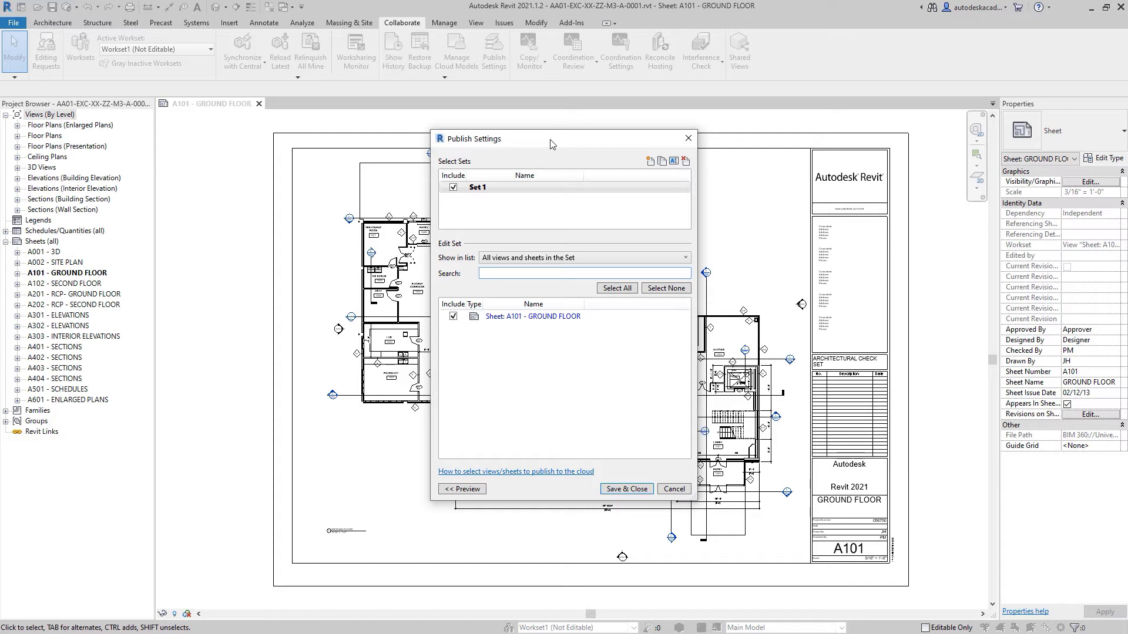
{"action": "left_click", "coordinate": [500, 187]}
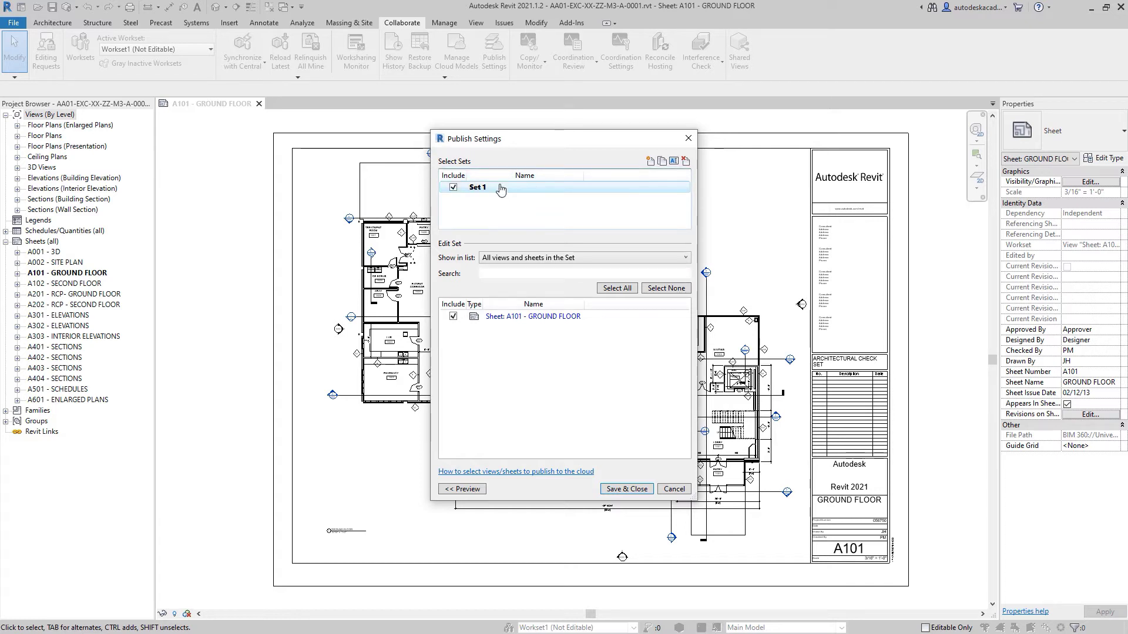
{"action": "left_click", "coordinate": [674, 162]}
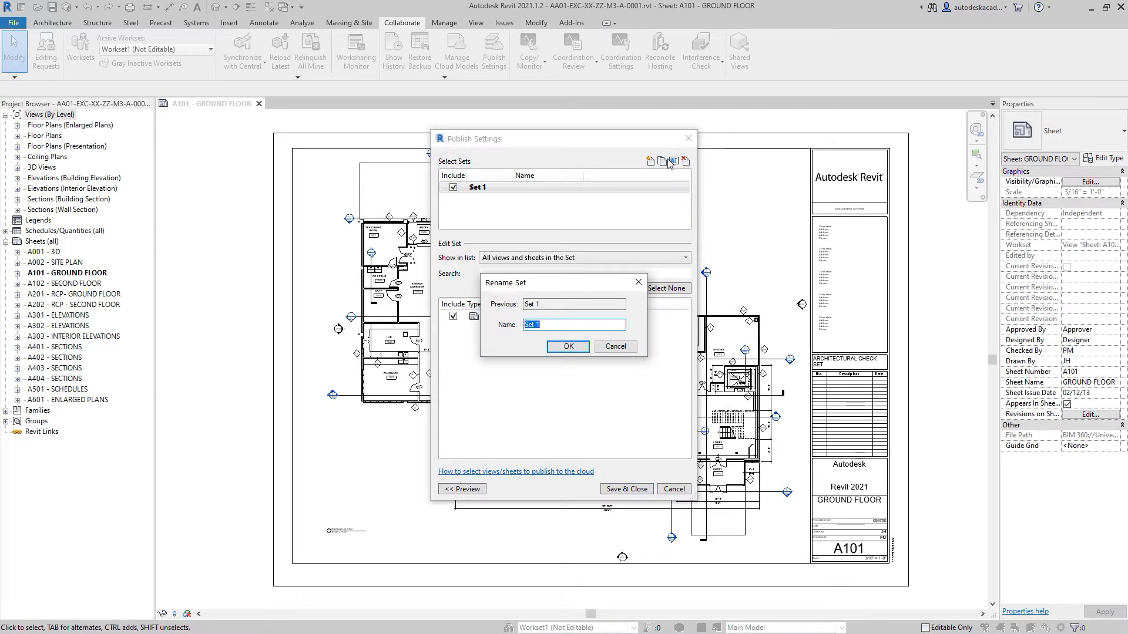
{"action": "type", "text": "WIP - Issue 1"}
{"action": "left_click", "coordinate": [567, 346]}
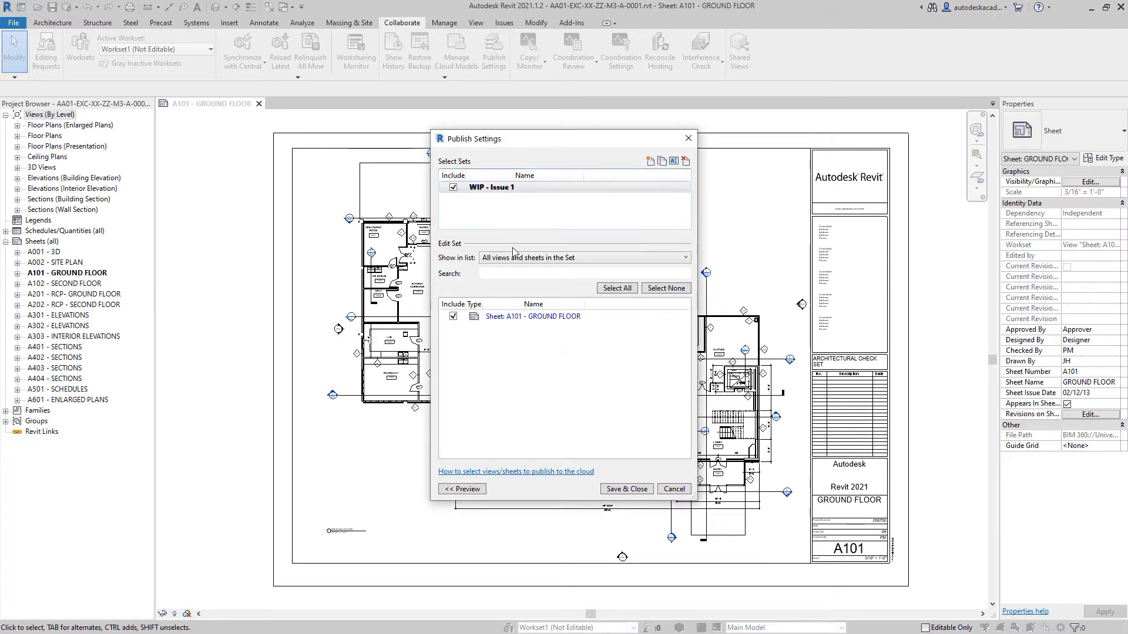
Step: List the model's 3D views and include the {3D} view in the WIP - Issue 1 set
{"action": "left_click", "coordinate": [556, 259]}
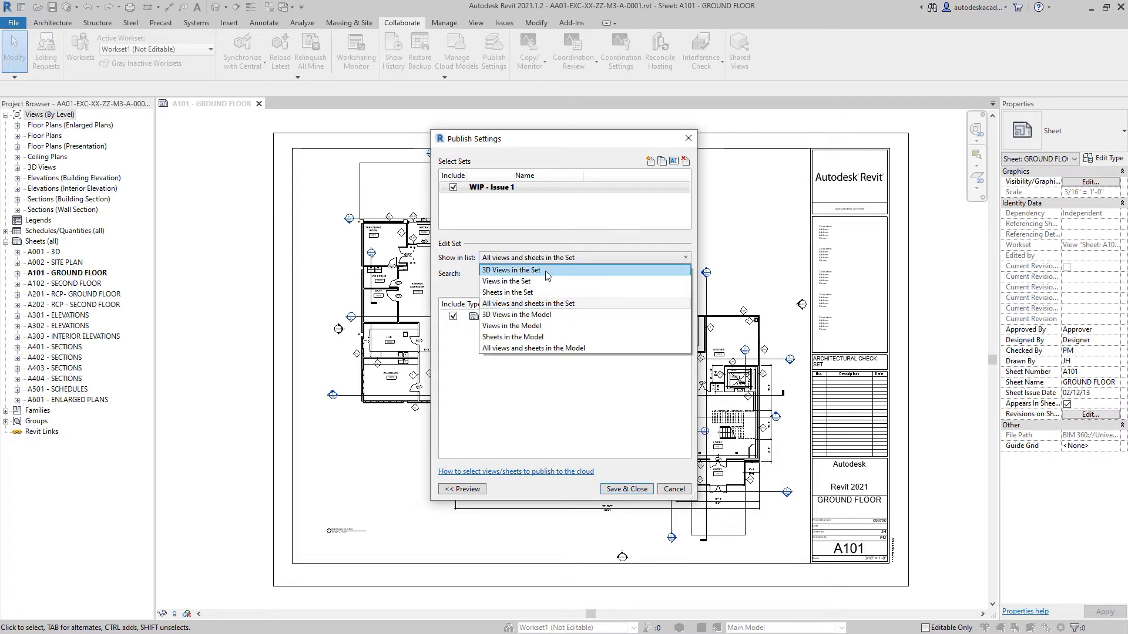
{"action": "left_click", "coordinate": [527, 315]}
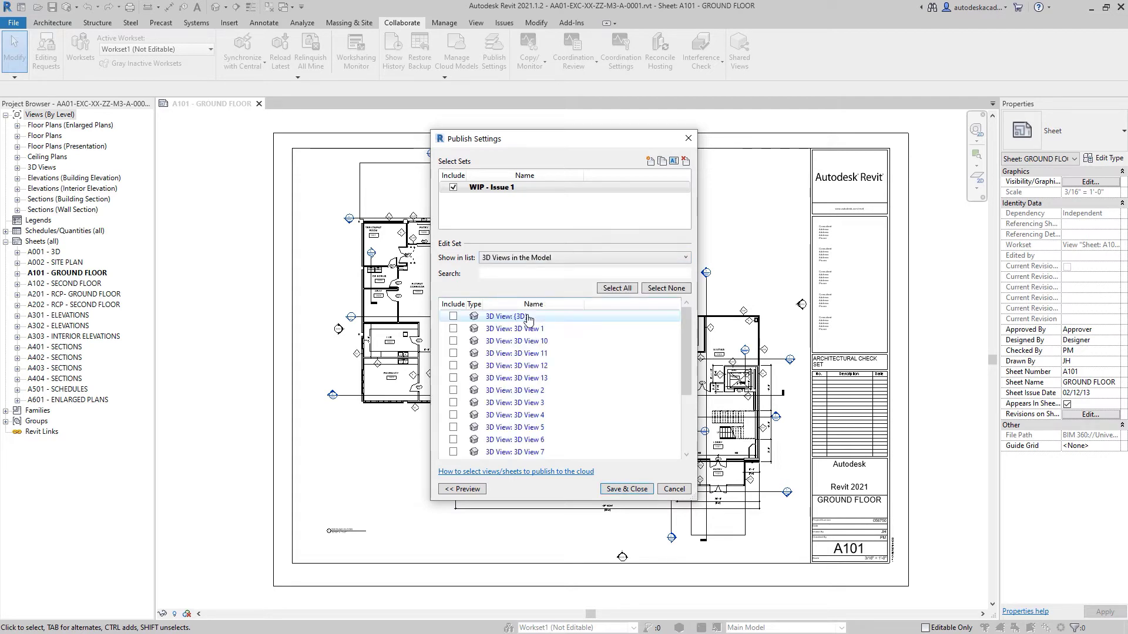
{"action": "left_click", "coordinate": [452, 317]}
Step: List the model's sheets and include A102, A201, A202, A301 and A302 in the WIP - Issue 1 set
{"action": "left_click", "coordinate": [539, 262]}
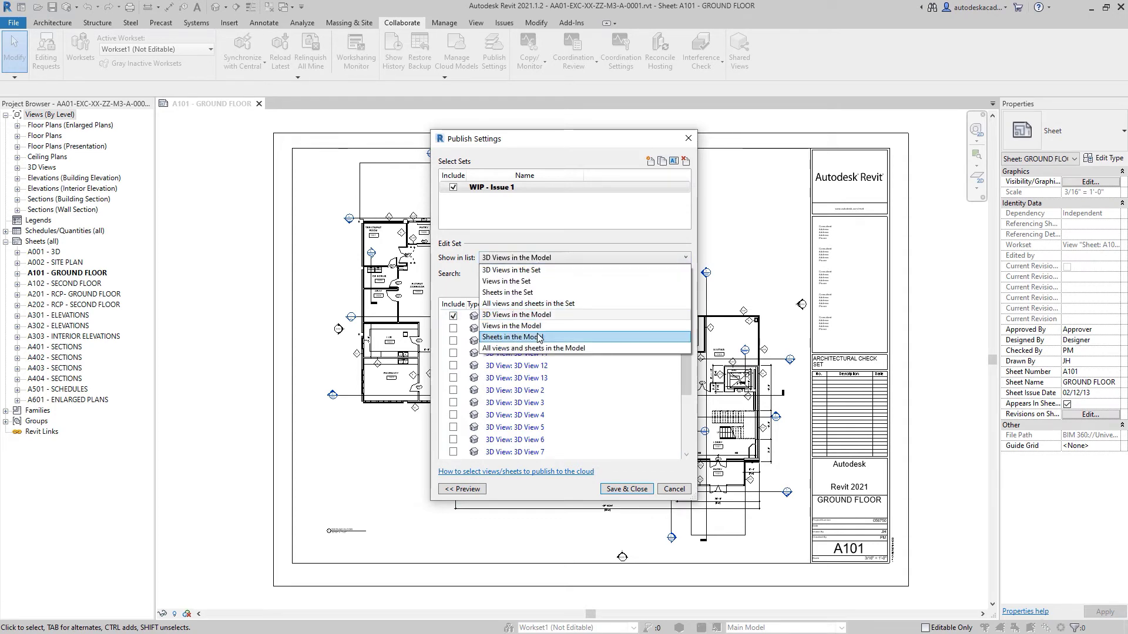
{"action": "left_click", "coordinate": [512, 337]}
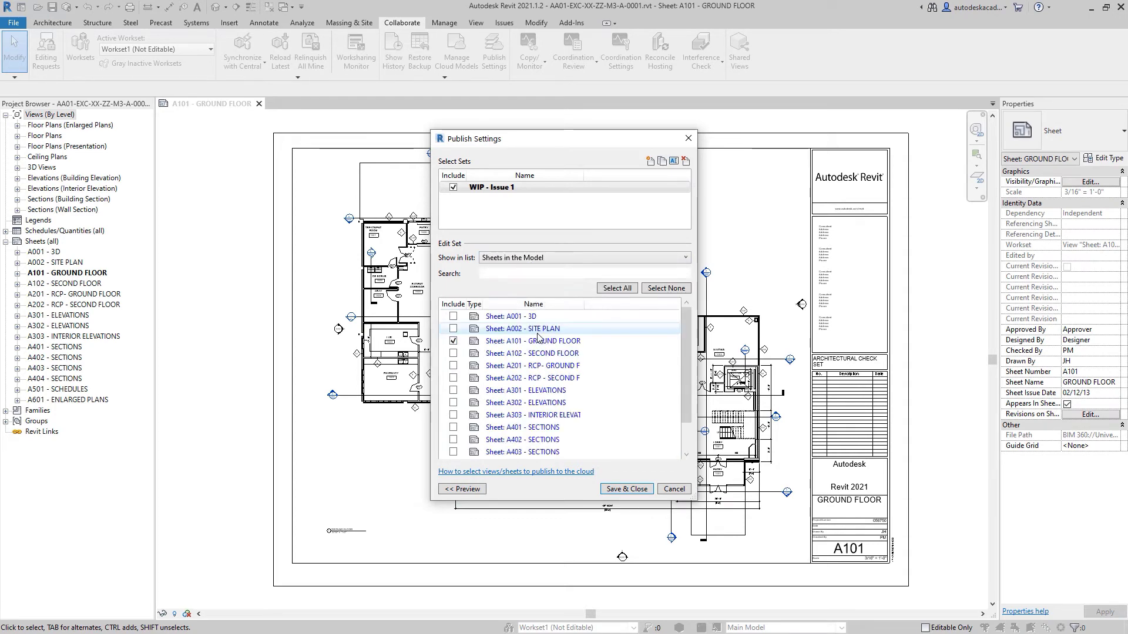
{"action": "left_click", "coordinate": [453, 353]}
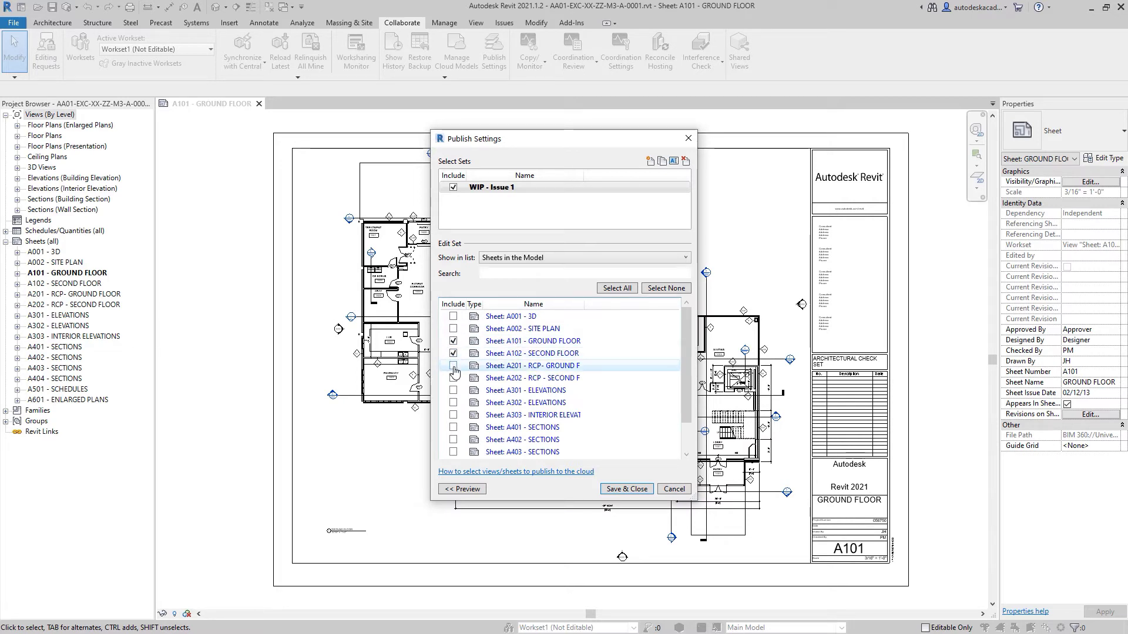
{"action": "left_click", "coordinate": [453, 365]}
{"action": "left_click", "coordinate": [453, 378]}
{"action": "left_click", "coordinate": [452, 391]}
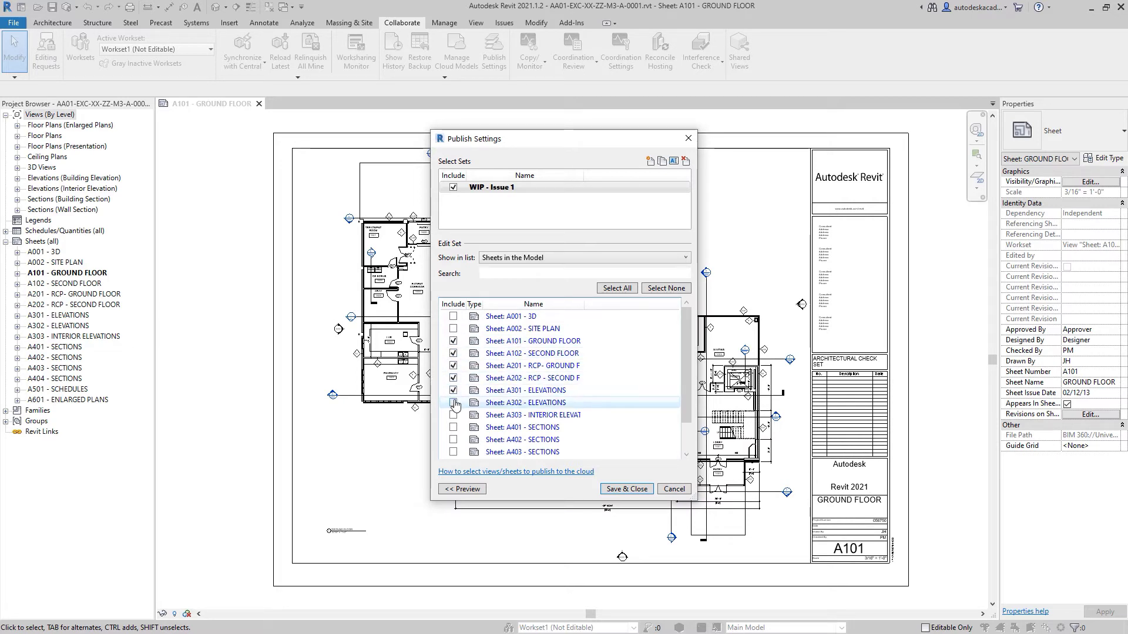
{"action": "left_click", "coordinate": [453, 403]}
Step: Include the section sheets A401, A402, A403 and A404 in the set and review the sheet selection
{"action": "scroll", "coordinate": [453, 403], "scroll_direction": "down", "scroll_amount": 1}
{"action": "left_click", "coordinate": [453, 392]}
{"action": "left_click", "coordinate": [453, 404]}
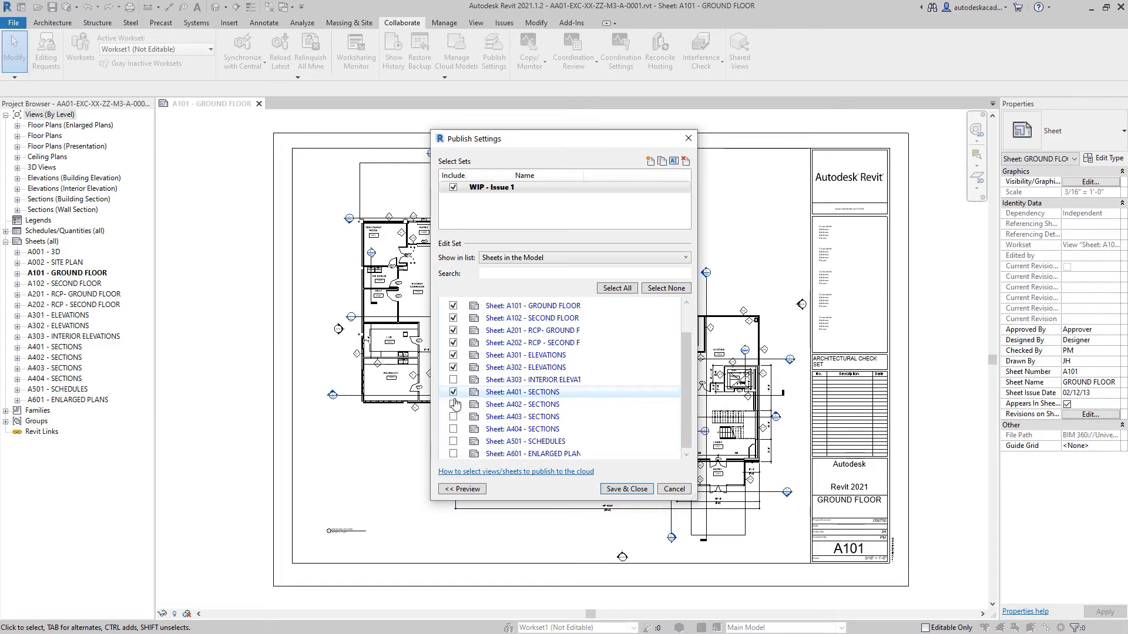
{"action": "left_click", "coordinate": [453, 416]}
{"action": "left_click", "coordinate": [453, 428]}
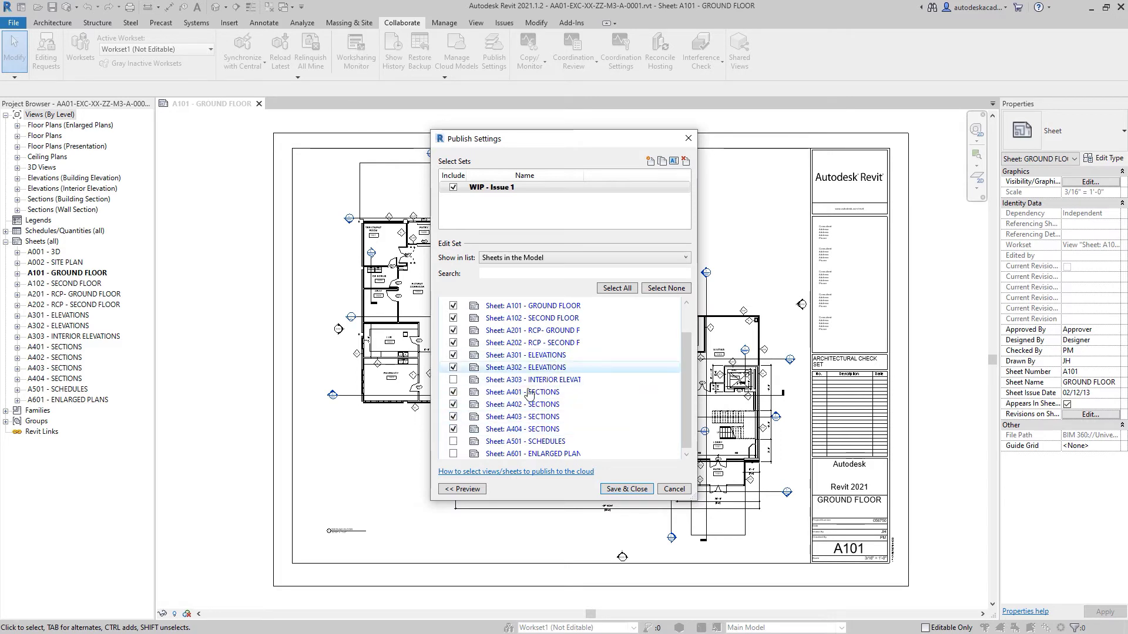
{"action": "scroll", "coordinate": [529, 393], "scroll_direction": "up", "scroll_amount": 1}
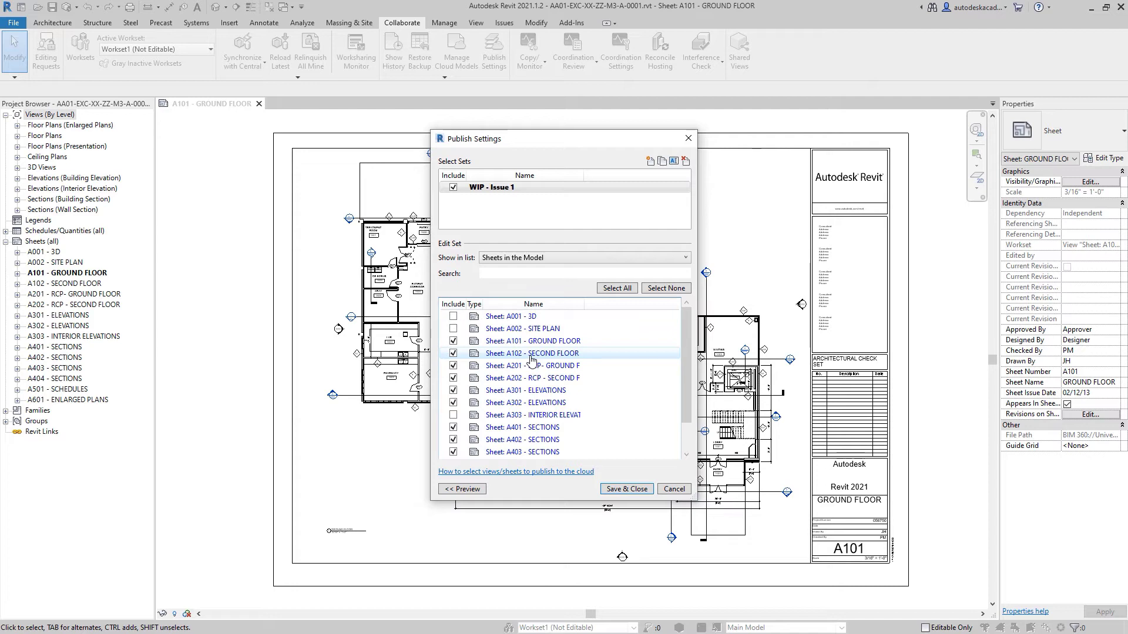
{"action": "scroll", "coordinate": [531, 359], "scroll_direction": "down", "scroll_amount": 1}
{"action": "scroll", "coordinate": [531, 359], "scroll_direction": "up", "scroll_amount": 1}
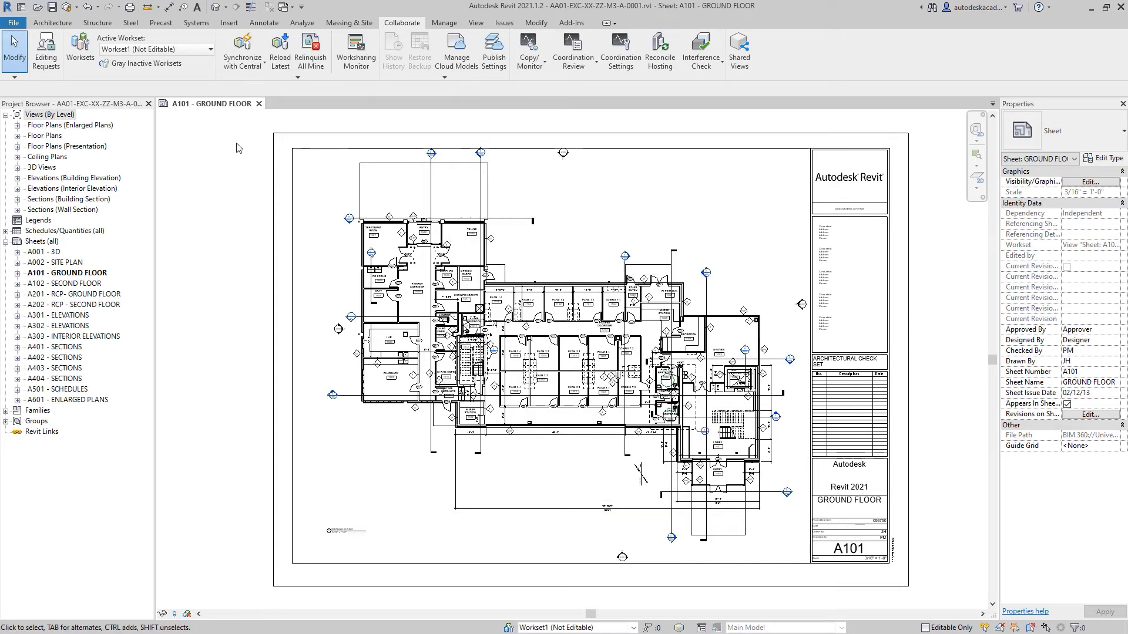
Step: Synchronize the model with central and publish the latest version of the first-listed AA01-EXC-XX-ZZ-M3-A-0001.rvt in the UniversityName_2021 project's cloud models
{"action": "left_click", "coordinate": [250, 50]}
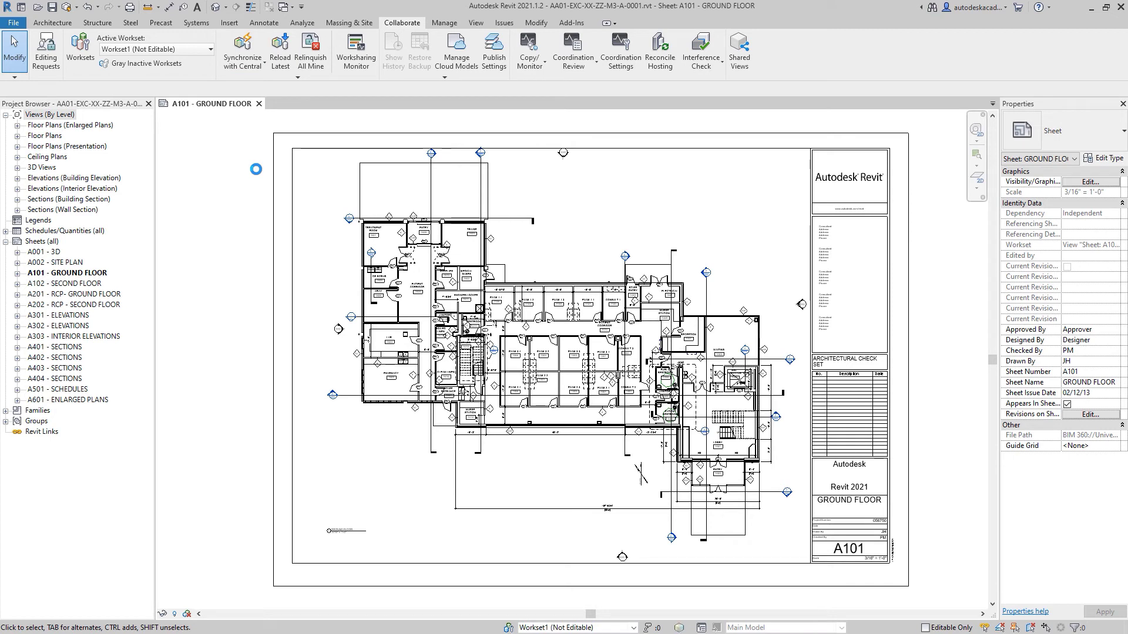
{"action": "left_click", "coordinate": [463, 63]}
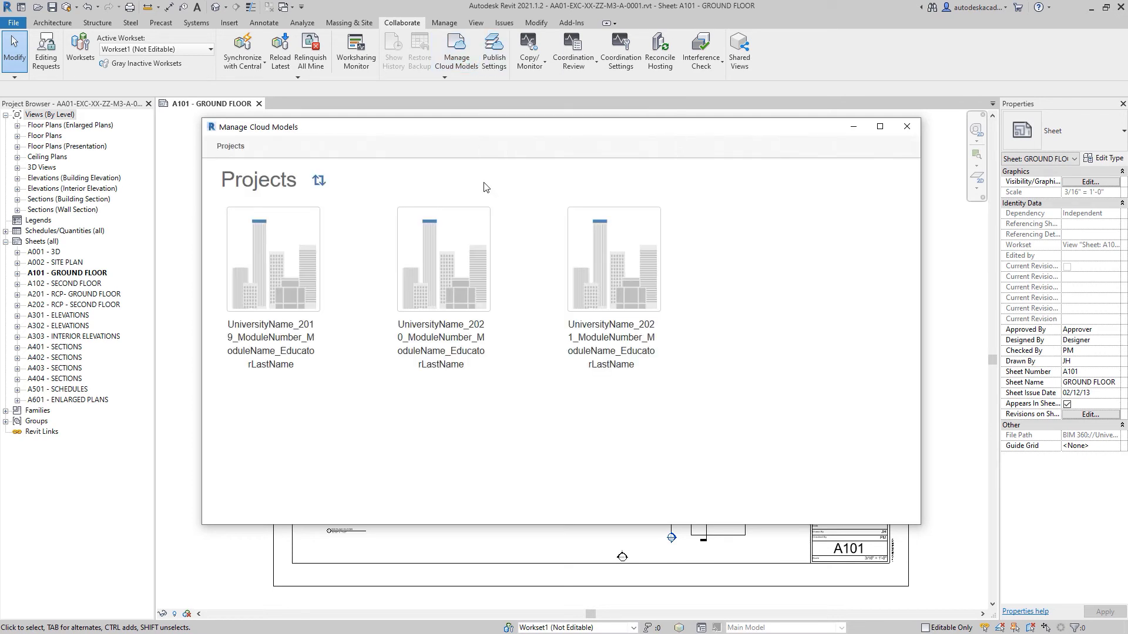
{"action": "left_click", "coordinate": [618, 250]}
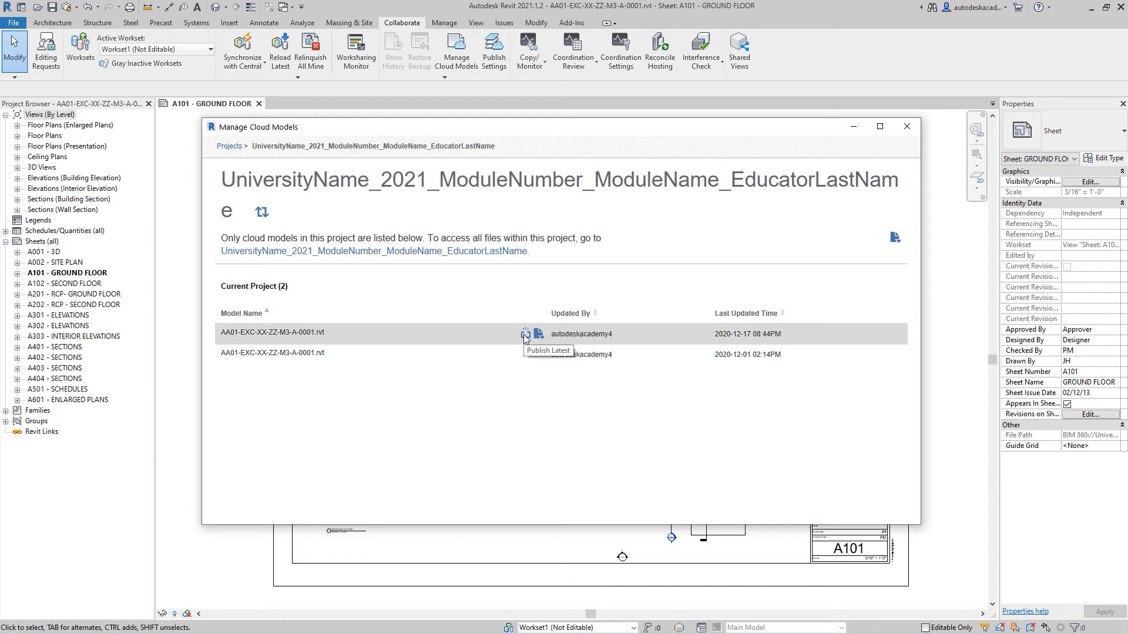
{"action": "left_click", "coordinate": [525, 337]}
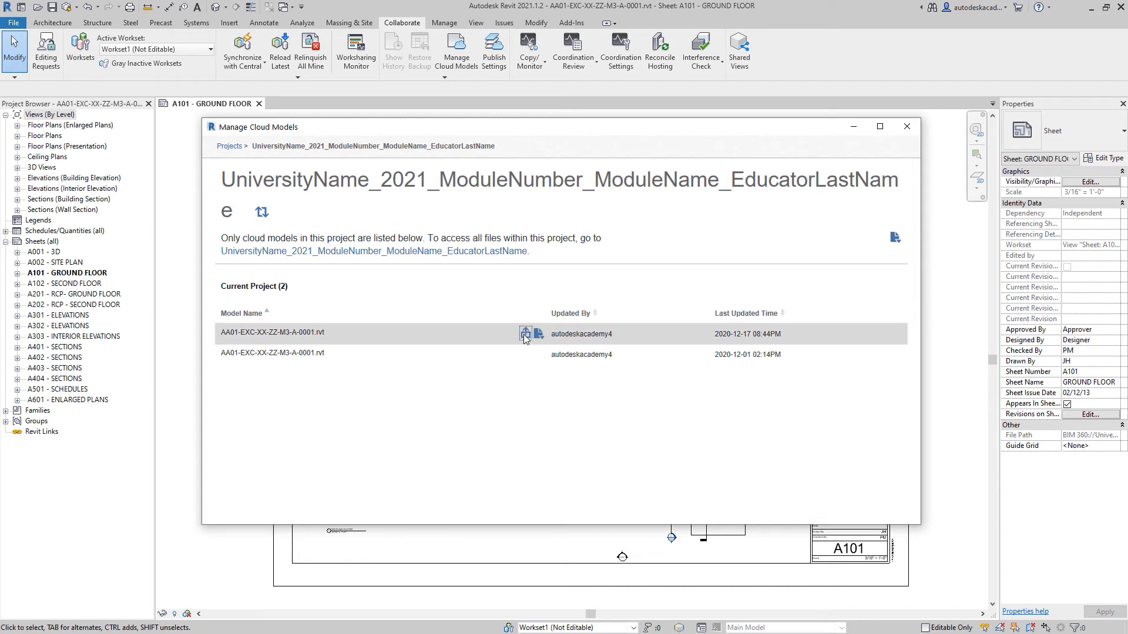
{"action": "left_click", "coordinate": [680, 318]}
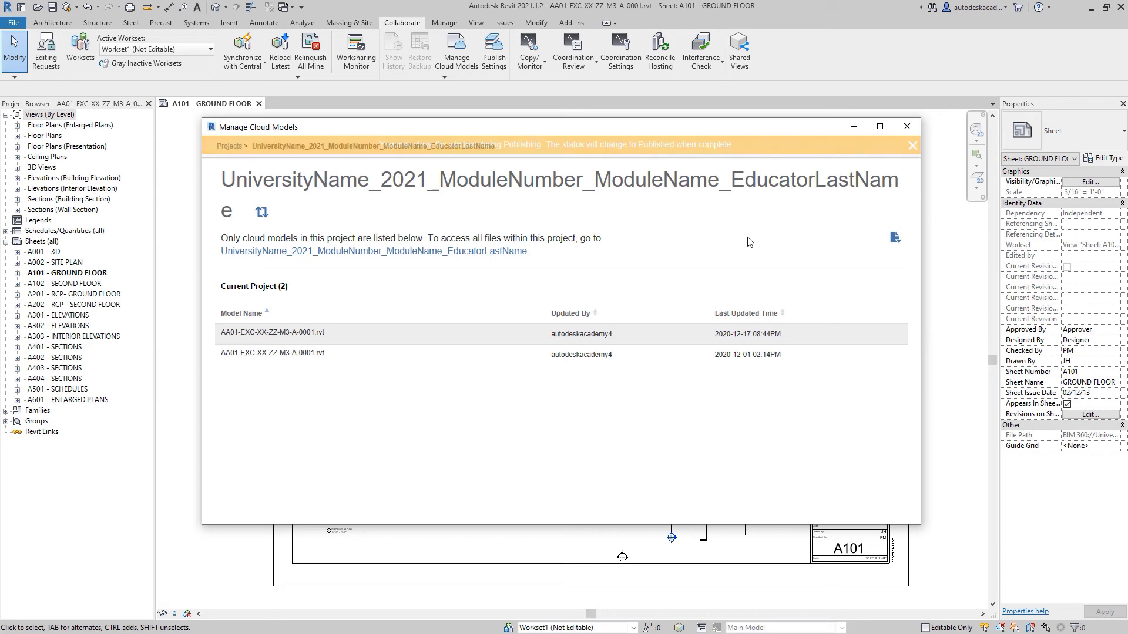
{"action": "left_click", "coordinate": [909, 127]}
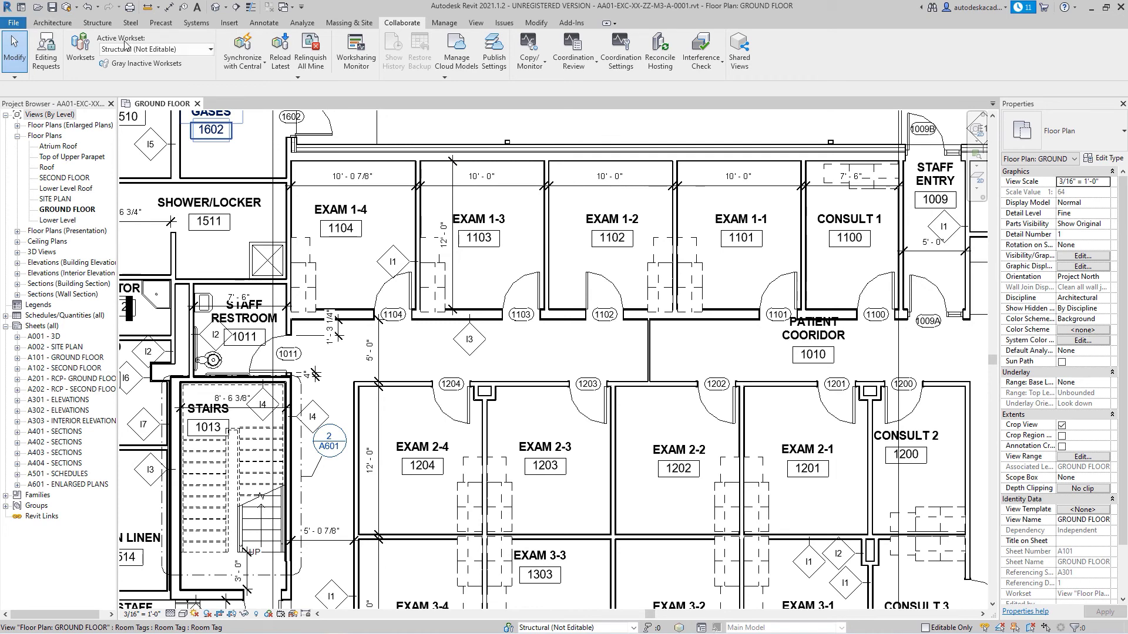
Step: Open the cloud model AA01-EXC-XX-ZZ-M3-A-0001 from the Student 01 - WIP folder of the UniversityName_2021 project in BIM 360
{"action": "left_click", "coordinate": [11, 24]}
{"action": "key", "text": "Escape"}
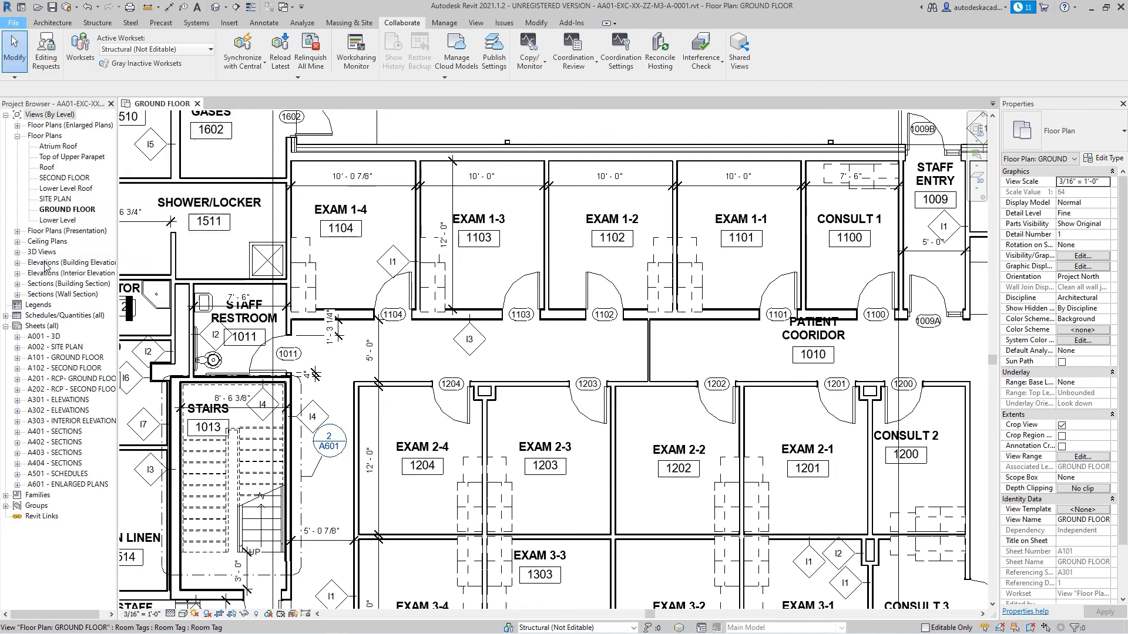
{"action": "key", "text": "ctrl+d"}
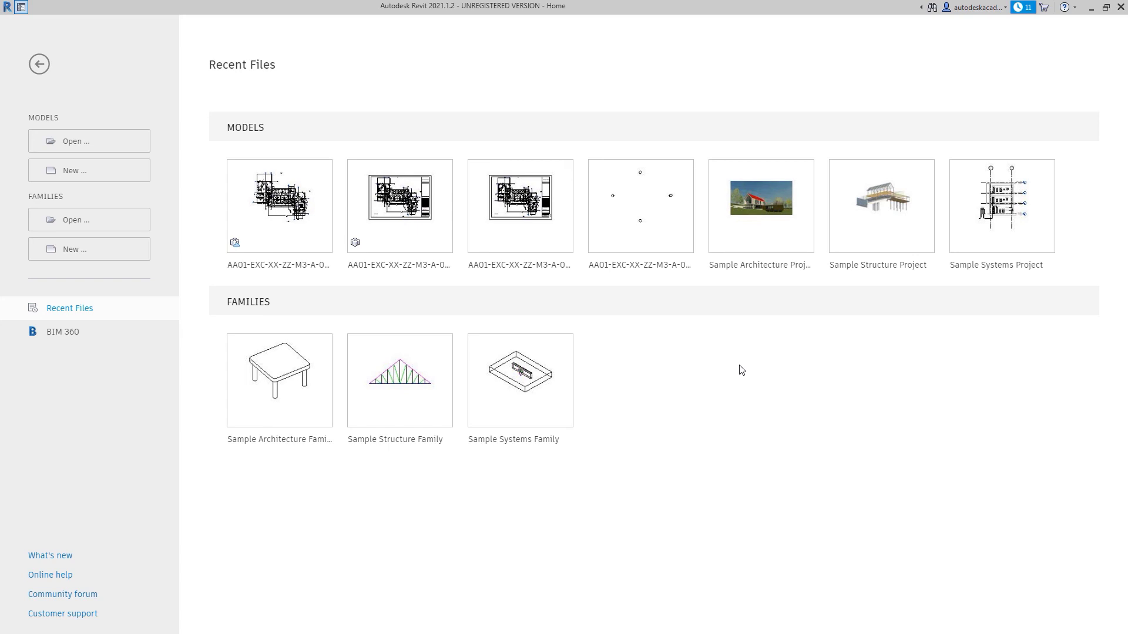
{"action": "left_click", "coordinate": [63, 335]}
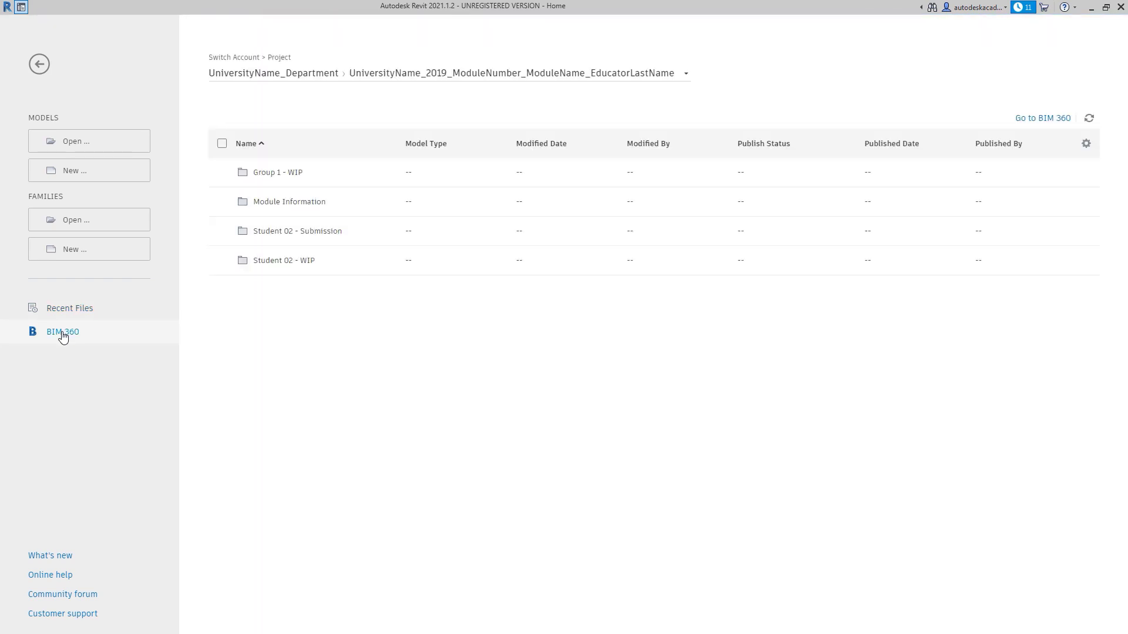
{"action": "left_click", "coordinate": [461, 74]}
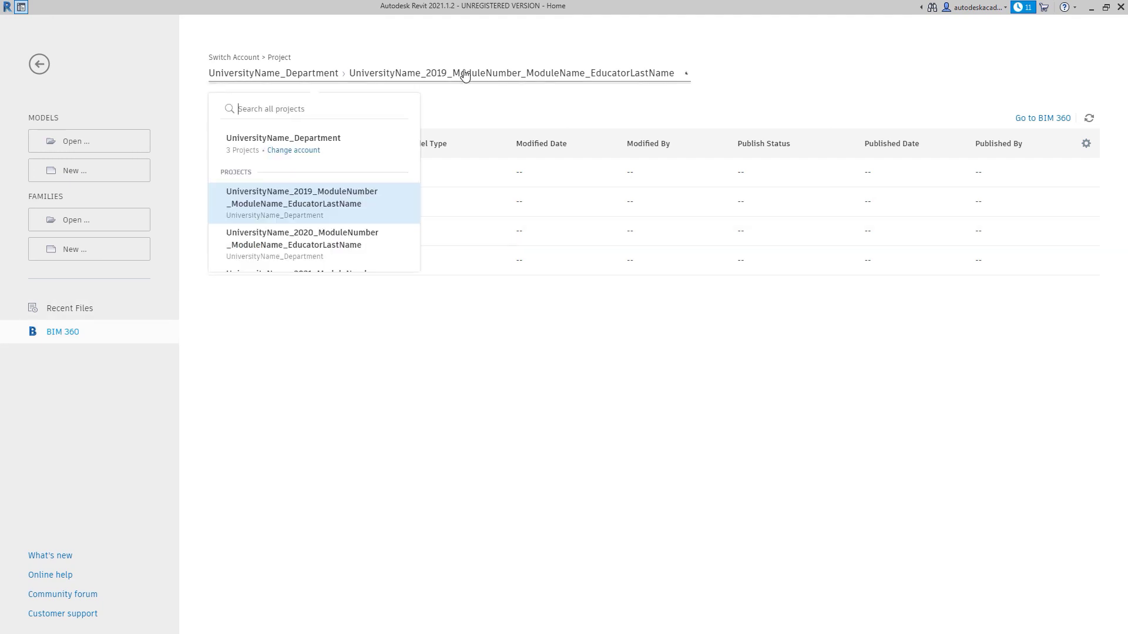
{"action": "left_click", "coordinate": [329, 284]}
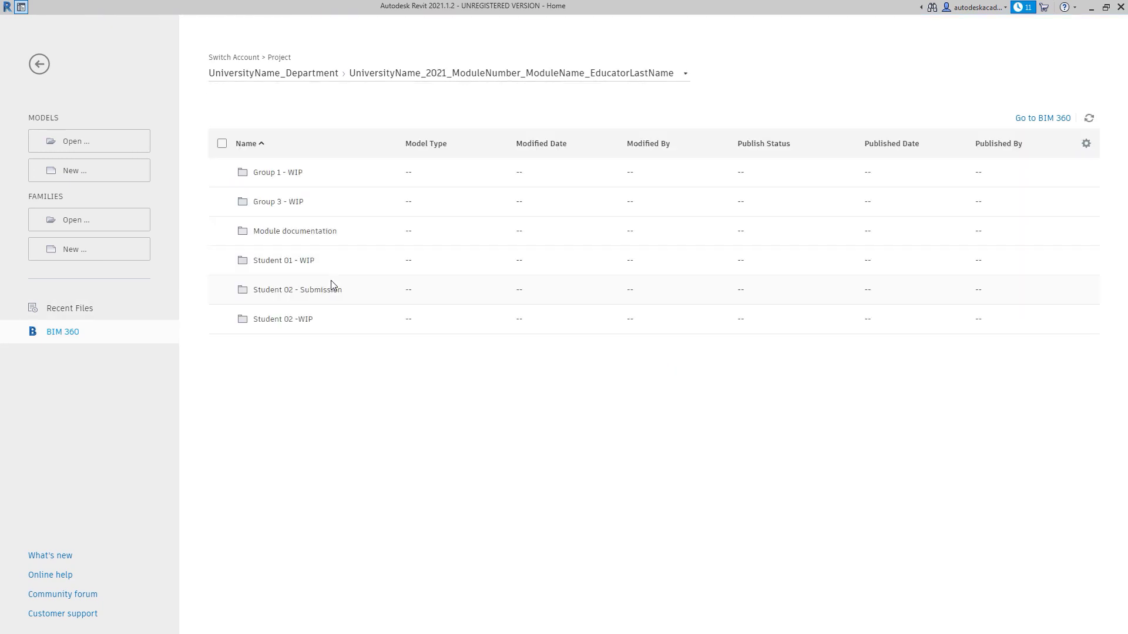
{"action": "left_click", "coordinate": [284, 261]}
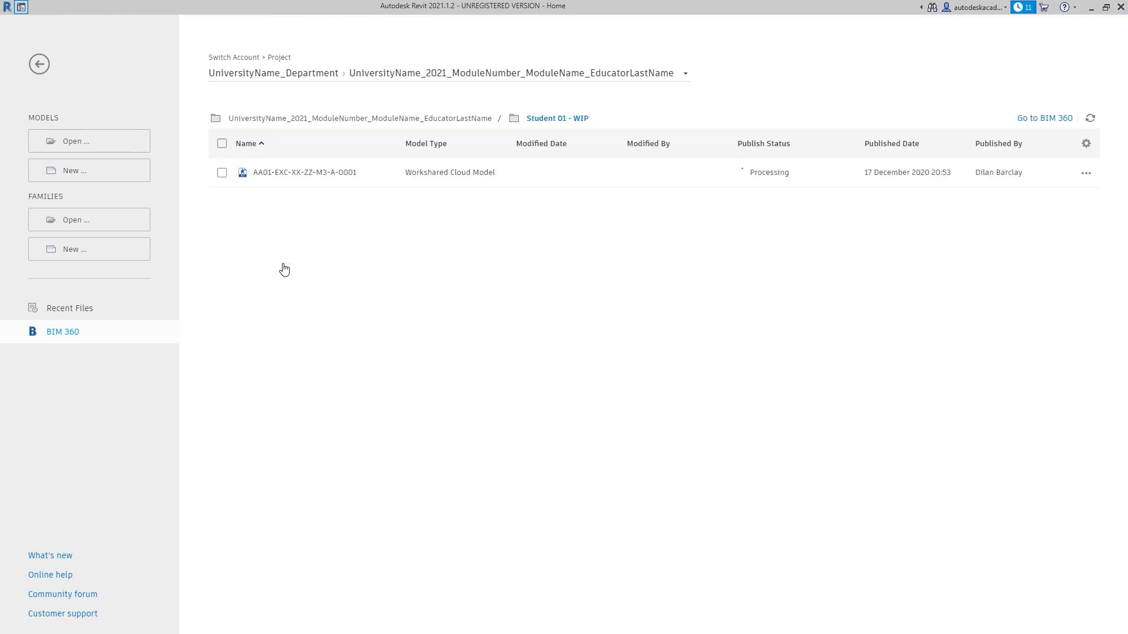
{"action": "left_click", "coordinate": [311, 174]}
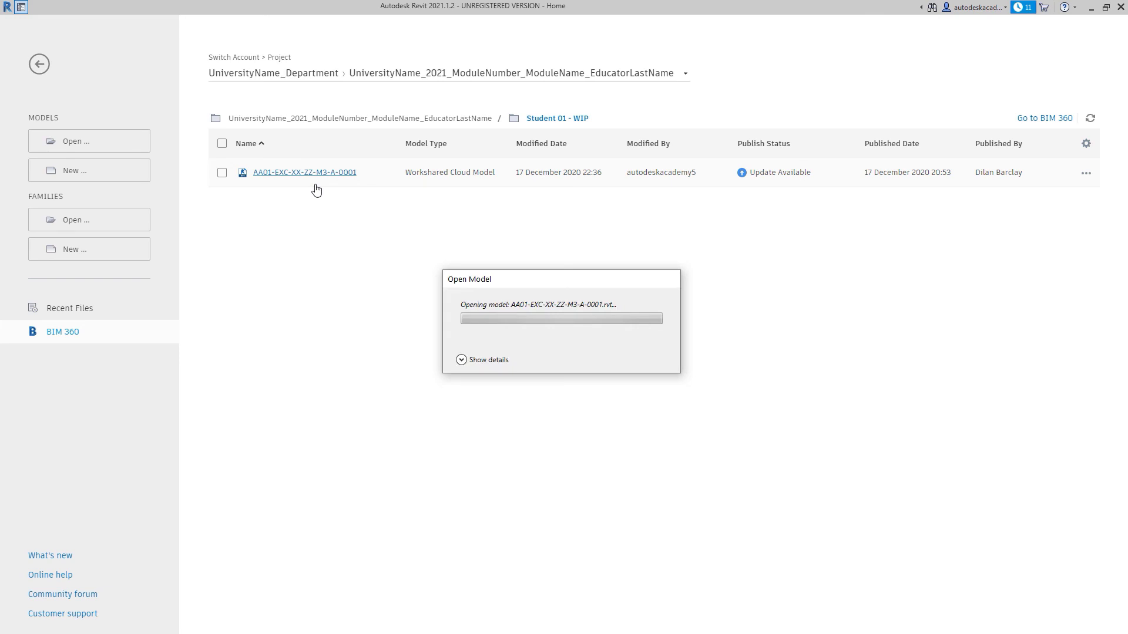